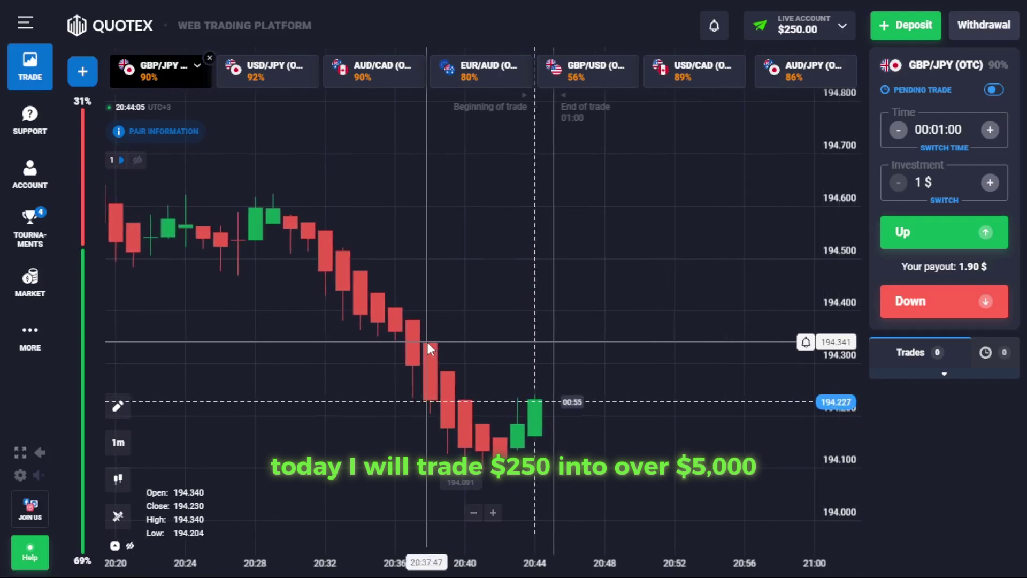
Step: Switch the chart from GBP/JPY to the USD/JPY (OTC) asset tab
click(286, 82)
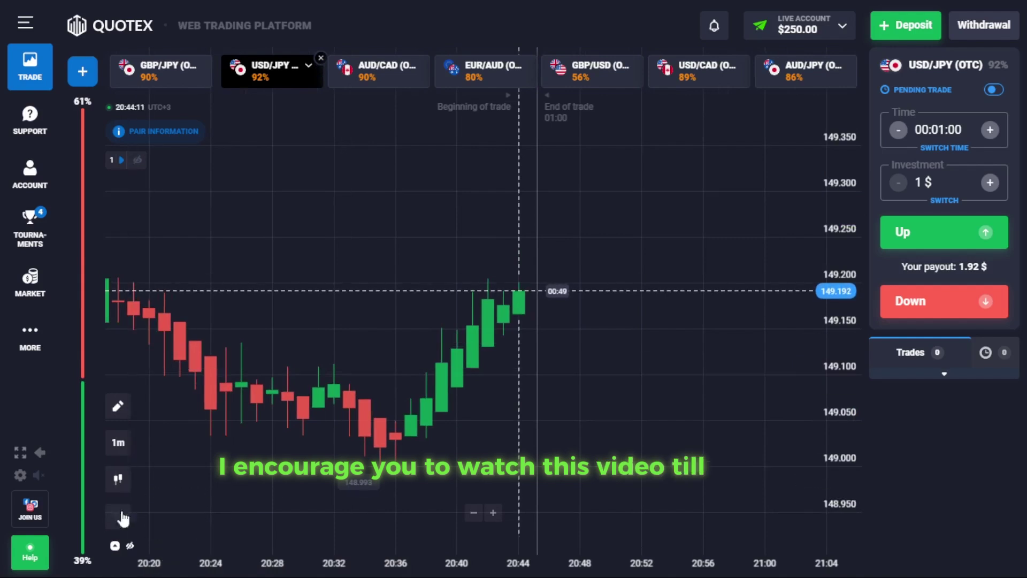
Step: Keep the USD/JPY chart as candlesticks with 1-minute candles
click(118, 479)
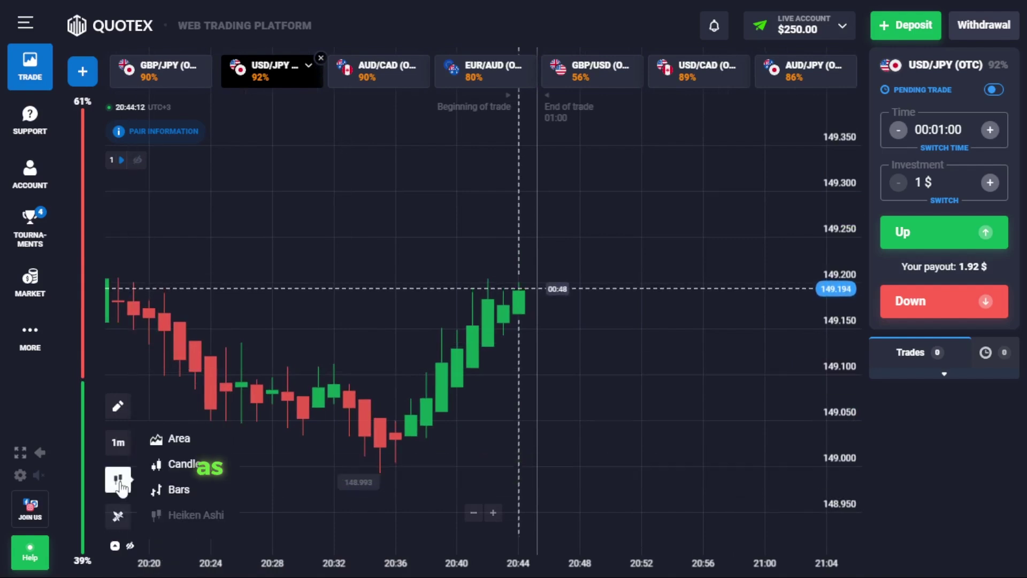
click(178, 512)
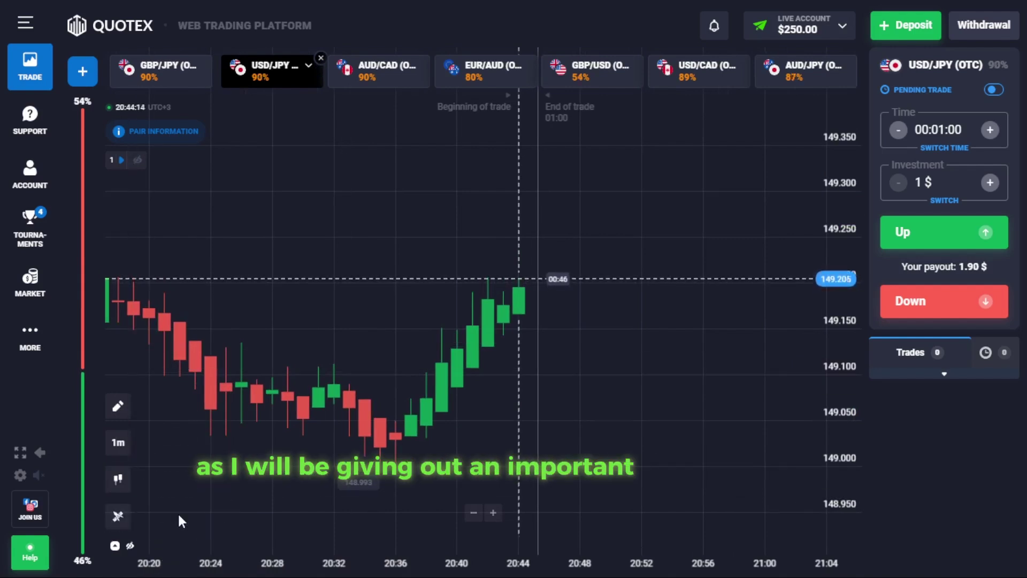
click(119, 443)
click(164, 430)
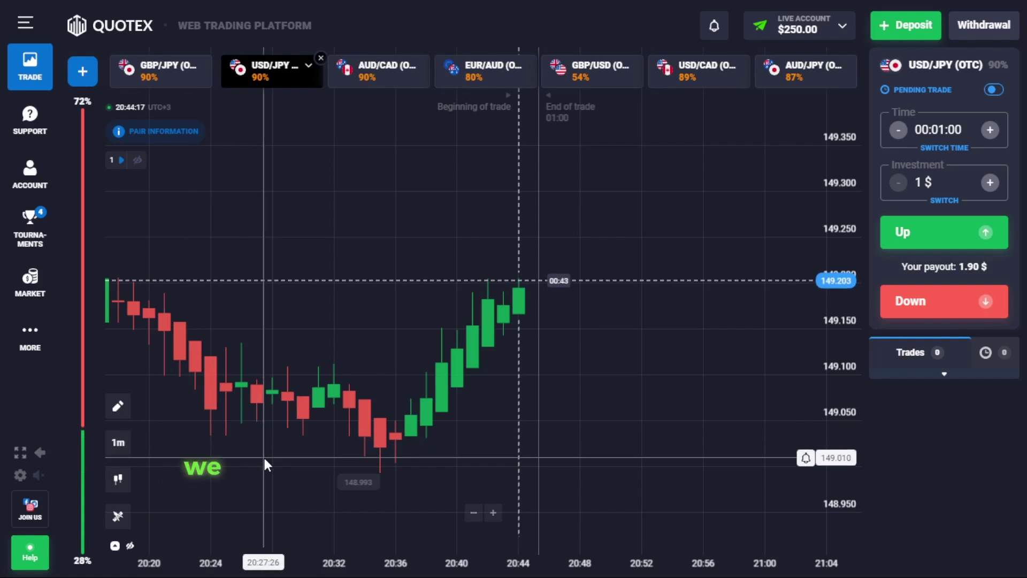
Step: Set the trade time to 01:00 and show Bollinger Bands over the candles
click(960, 143)
click(944, 198)
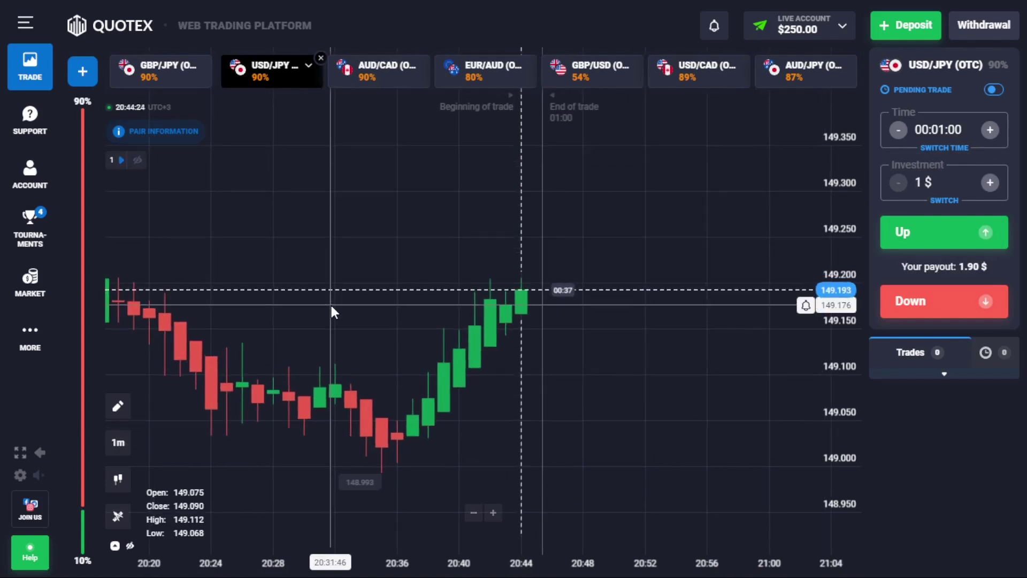
click(138, 161)
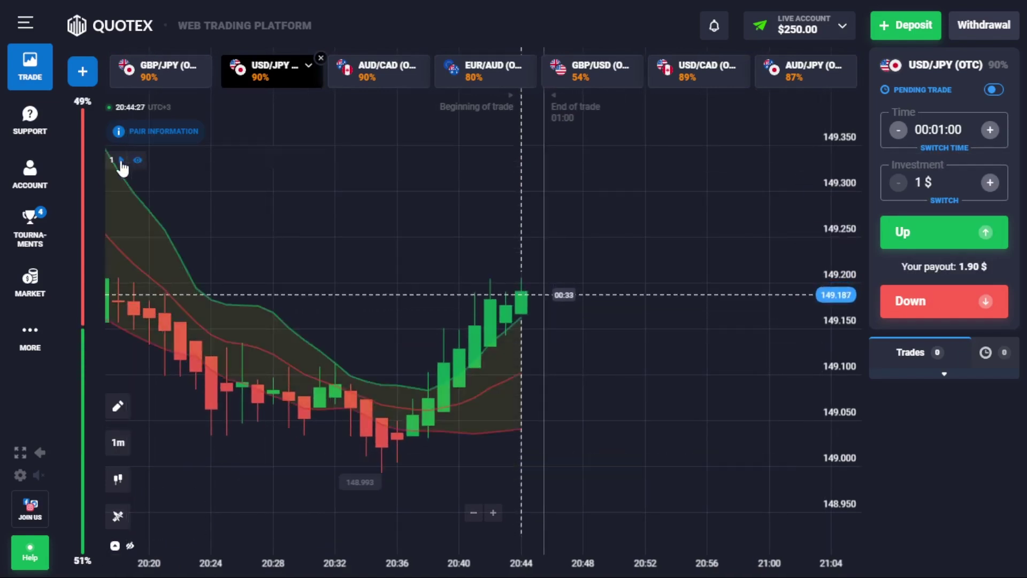
click(121, 159)
click(301, 166)
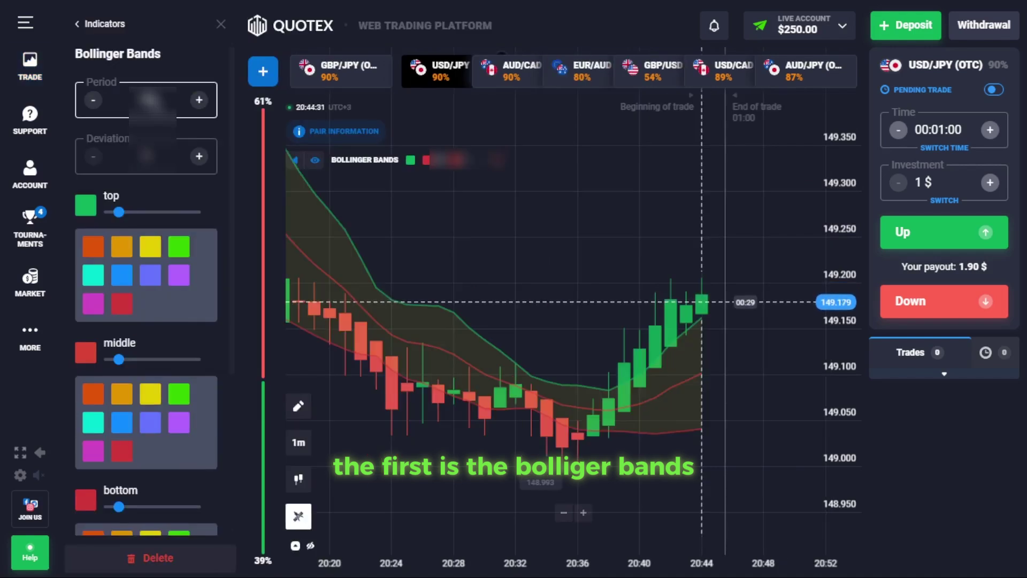
click(147, 156)
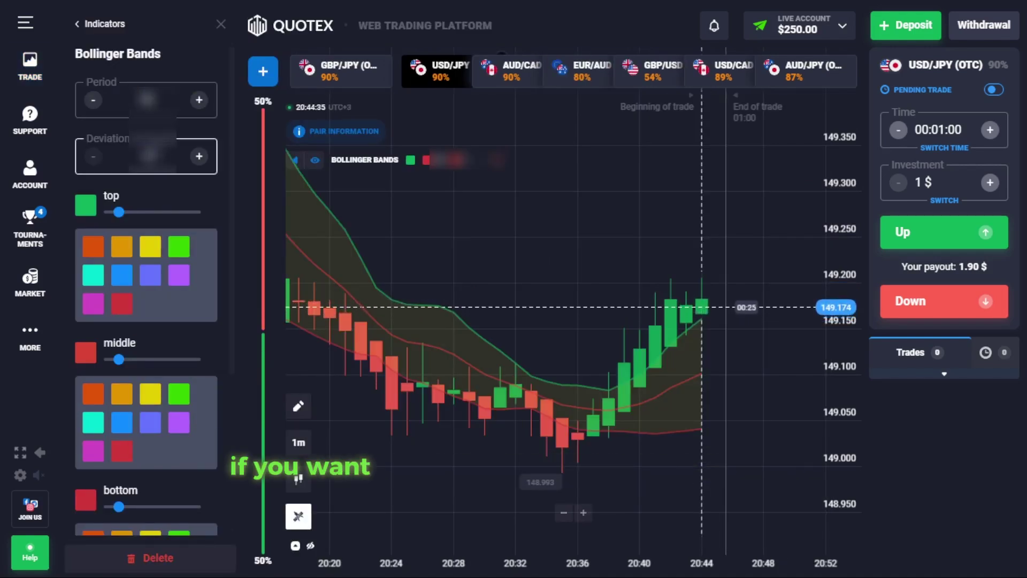
click(220, 24)
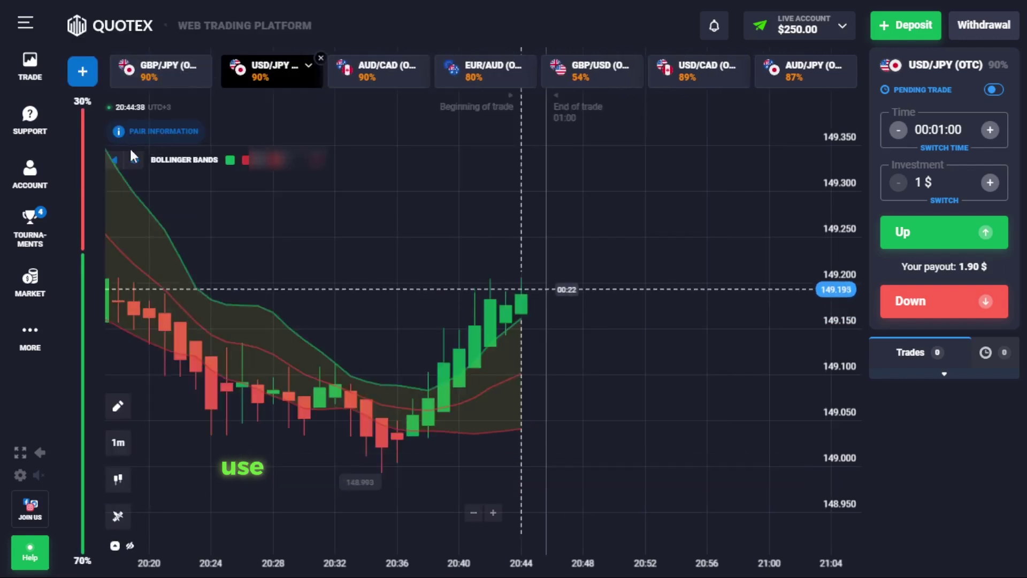
click(114, 160)
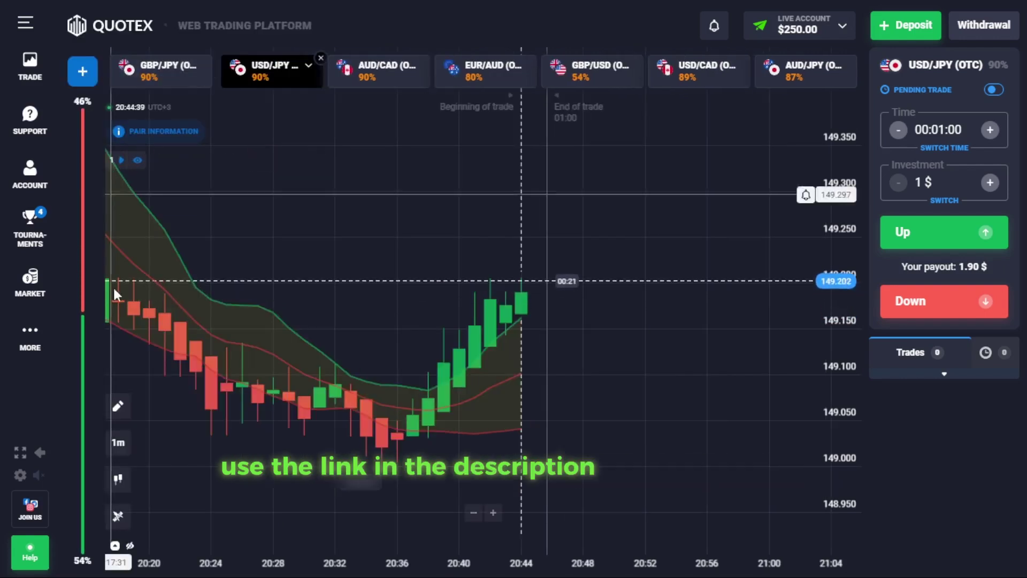
Step: Add the Stochastic Oscillator pane and open its settings to use levels 90 and 20
click(117, 546)
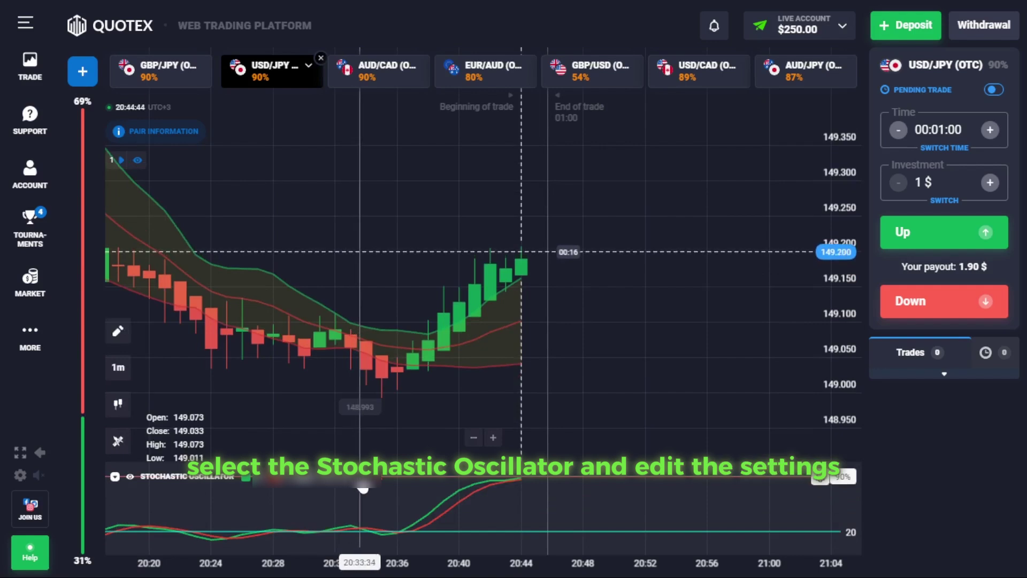
click(362, 484)
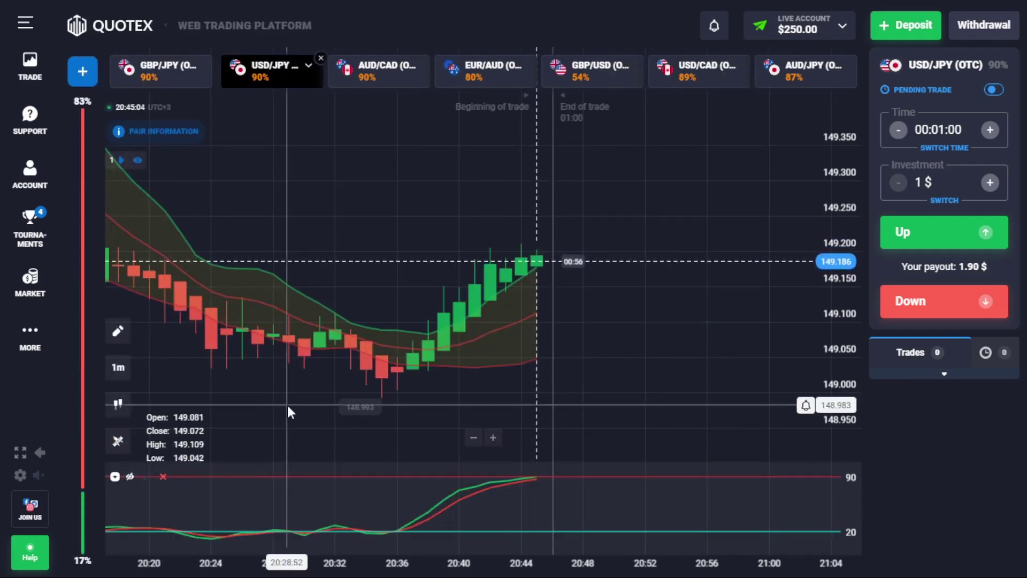
Step: Move from GBP/JPY to the USD/CAD (OTC) chart with a 250 $ investment
click(183, 71)
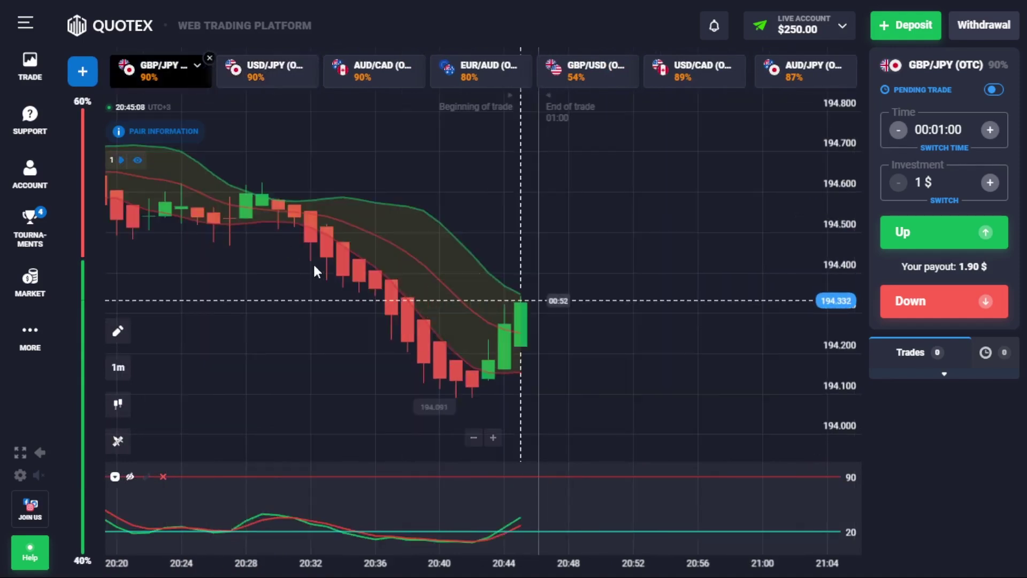
scroll(352, 293, up, 2)
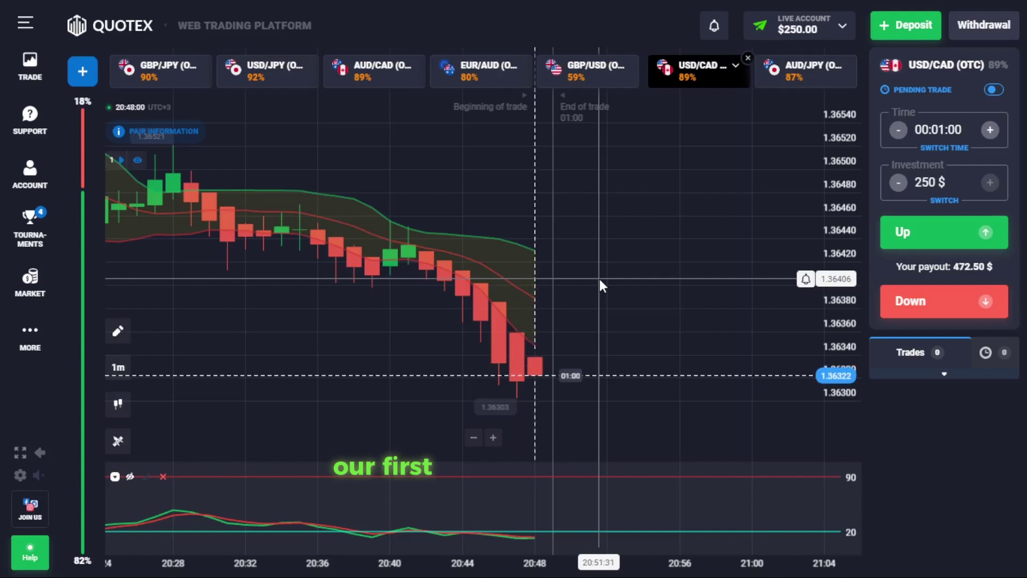
scroll(600, 285, down, 1)
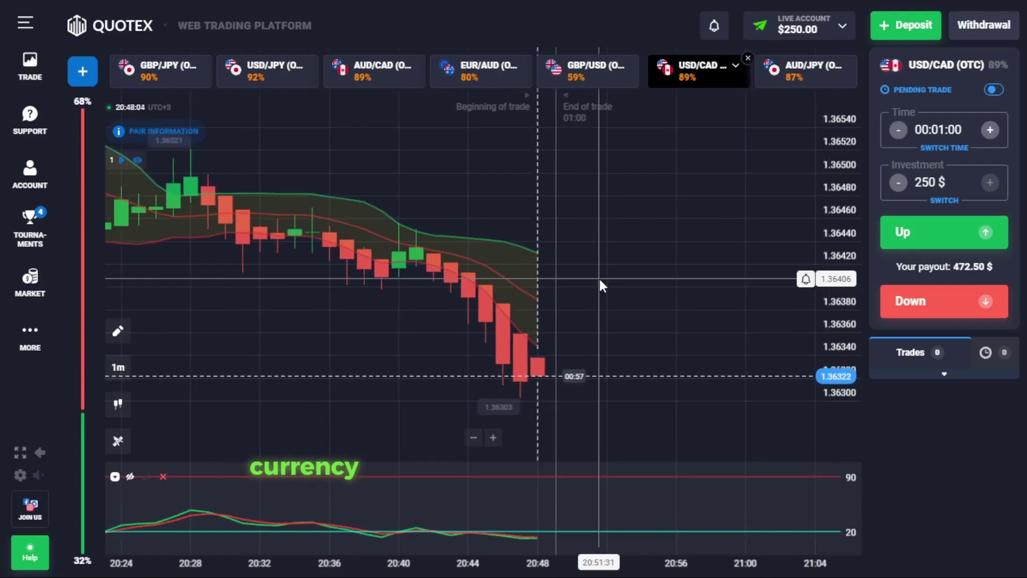
scroll(599, 278, down, 2)
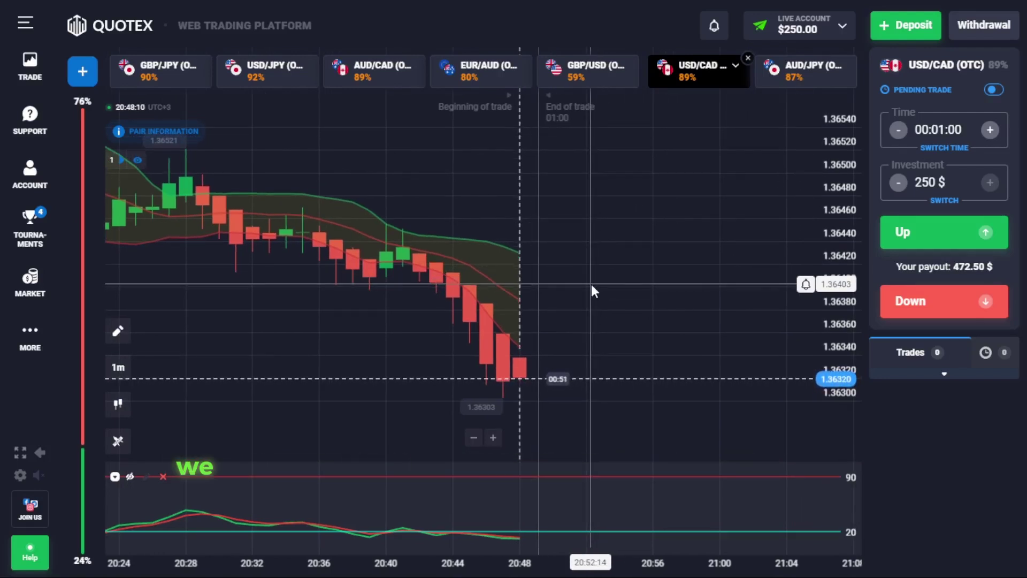
scroll(592, 284, down, 1)
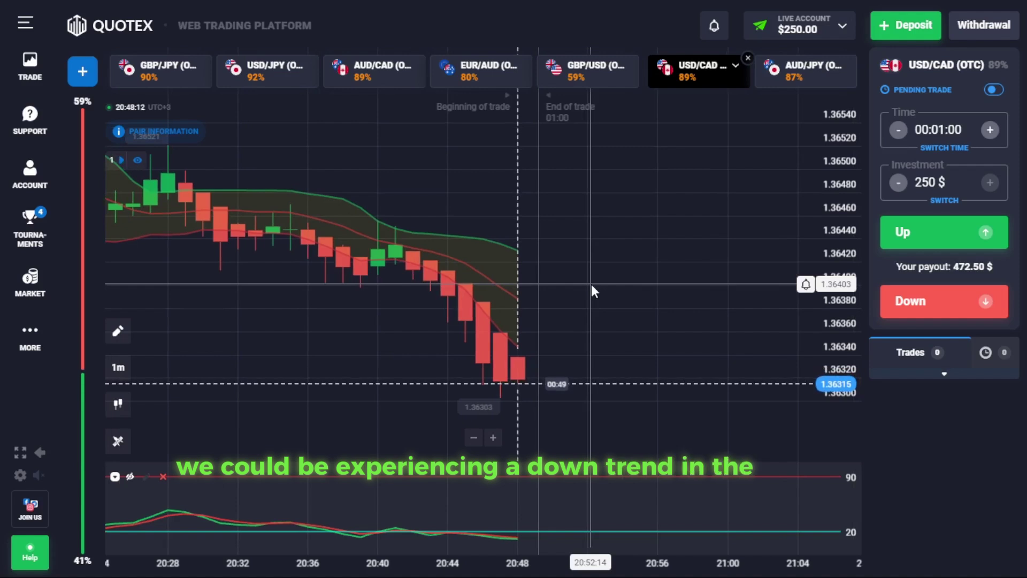
scroll(565, 284, up, 2)
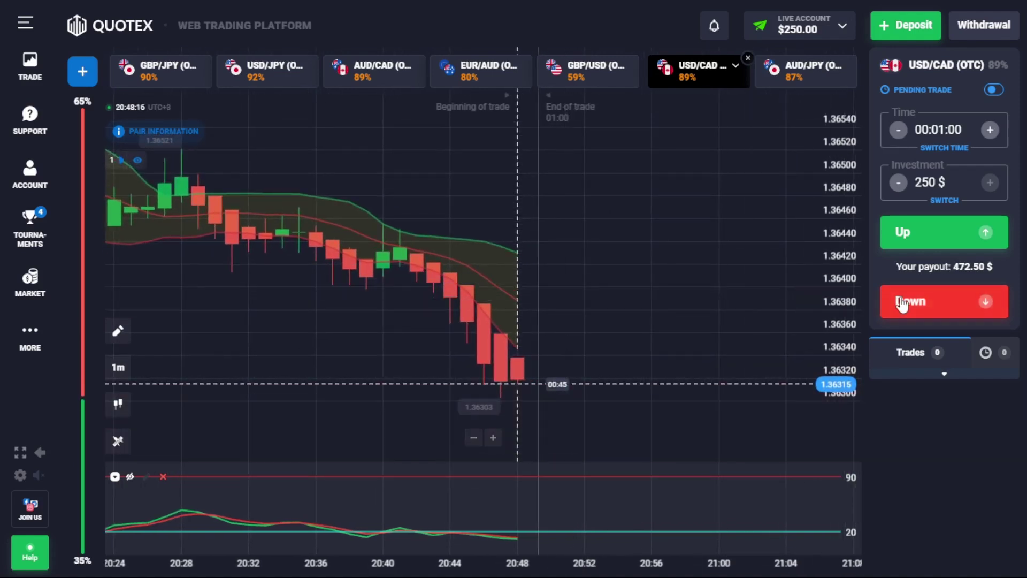
Step: Open a 250 $ Down trade on USD/CAD with the Shift+S hotkey
key(shift+s)
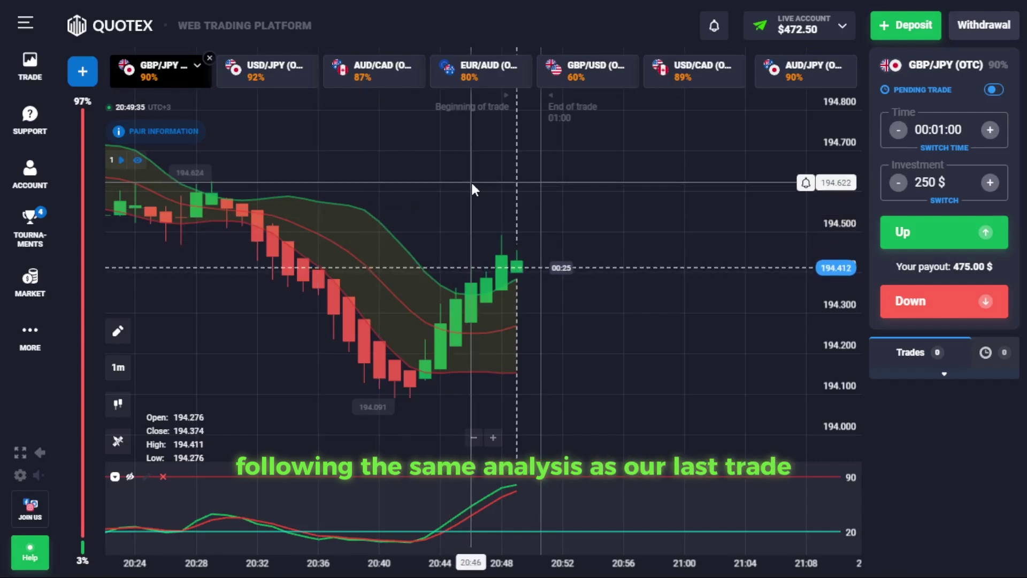
Step: Replace the investment with 472 and open an Up trade on GBP/JPY (OTC)
scroll(472, 188, up, 1)
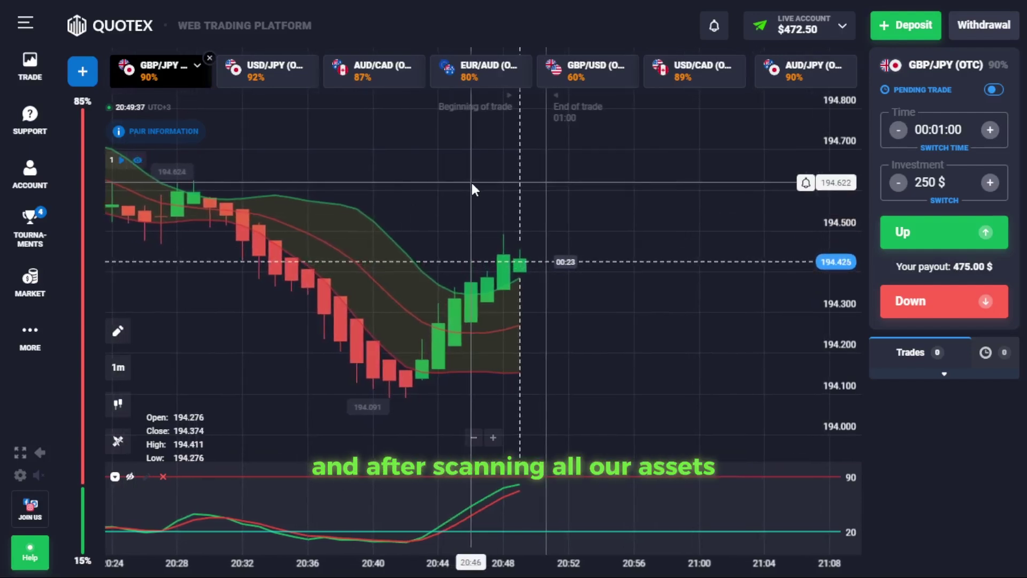
scroll(472, 188, up, 1)
scroll(471, 181, down, 1)
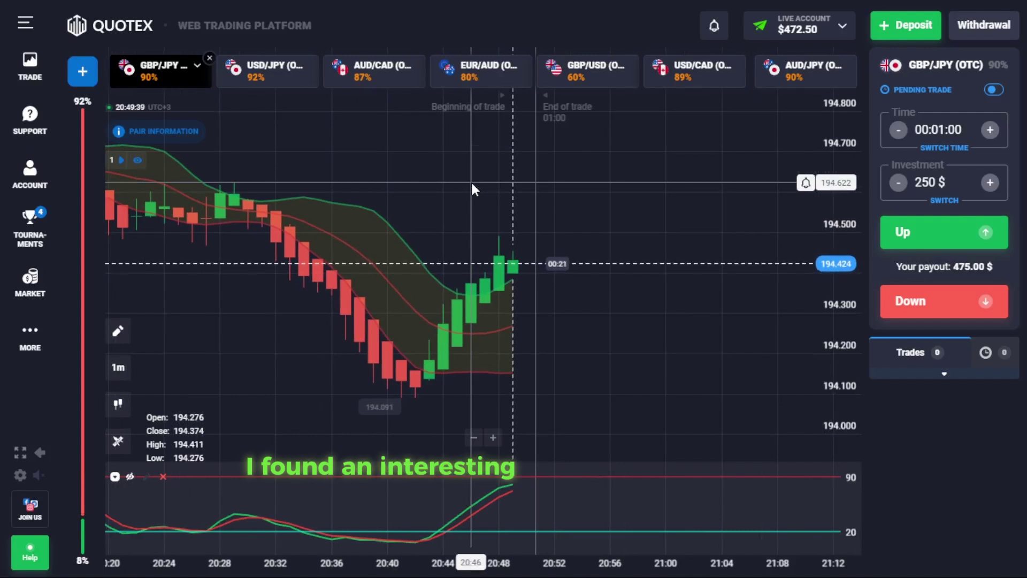
mouse_move(471, 181)
mouse_down()
mouse_move(535, 188)
mouse_move(465, 182)
mouse_up()
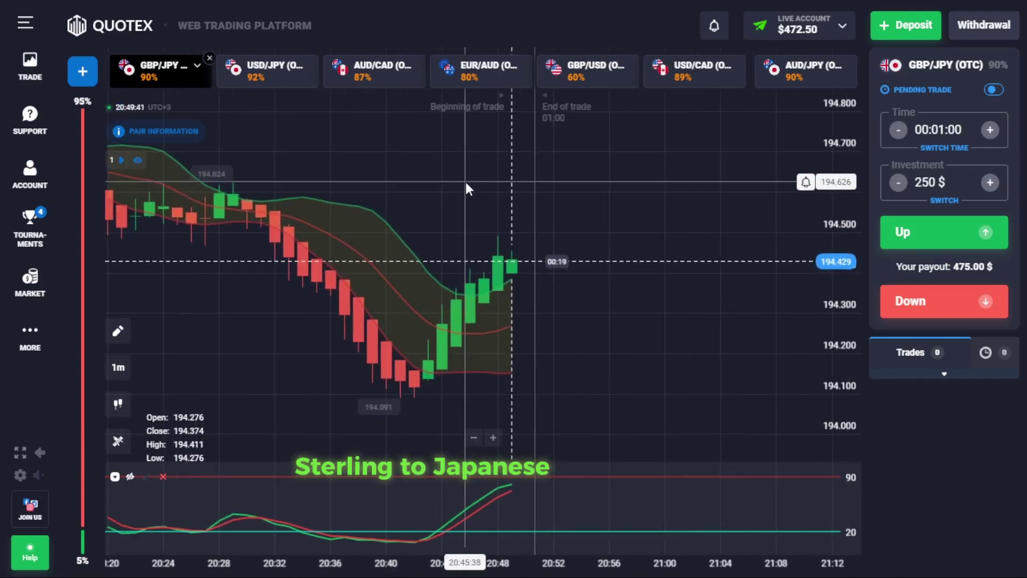
scroll(466, 182, up, 1)
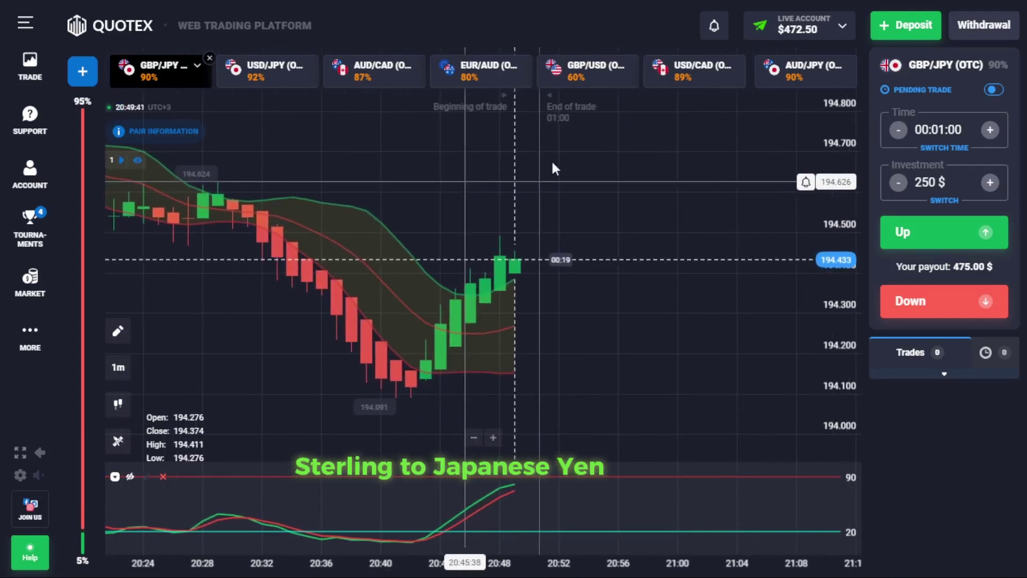
double_click(925, 182)
text(472)
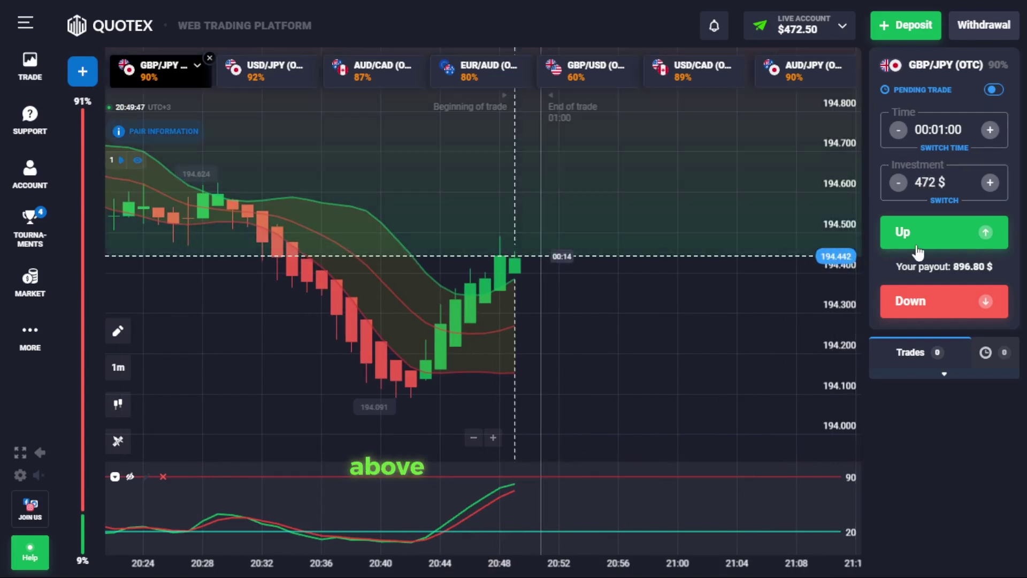
click(925, 250)
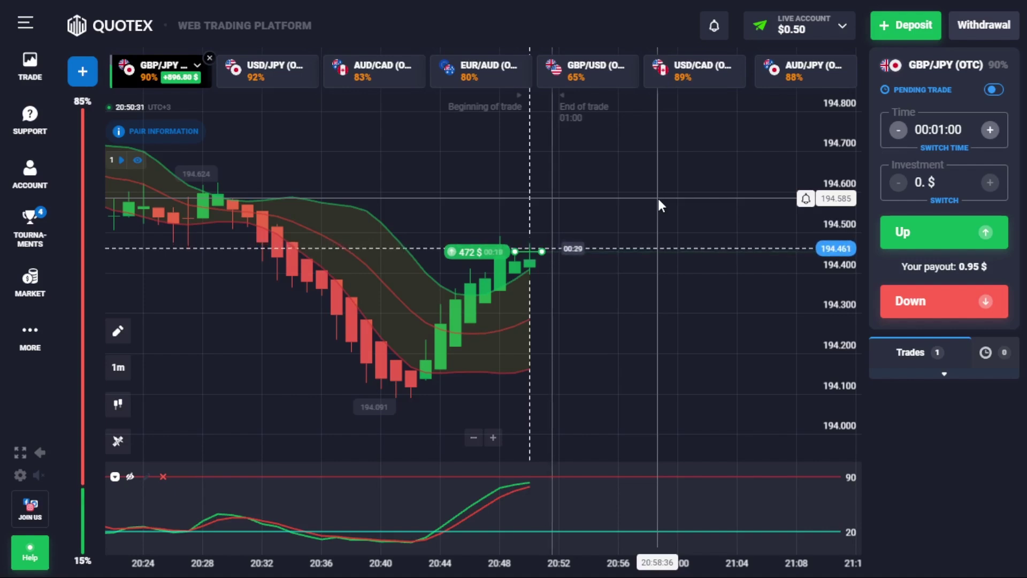
Step: Change the investment to 897 and open a Down trade on USD/JPY (OTC)
scroll(577, 277, up, 3)
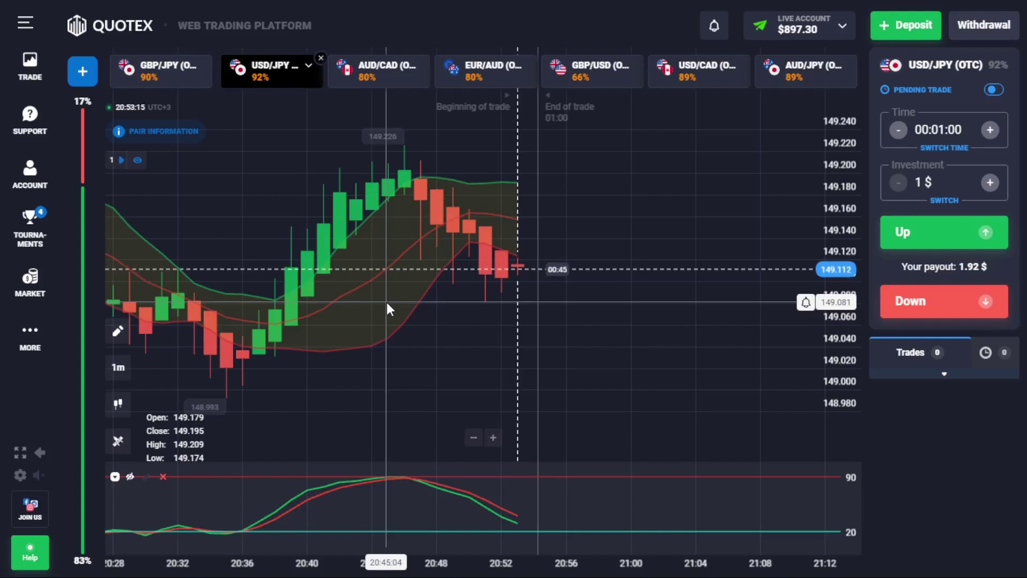
scroll(528, 382, up, 3)
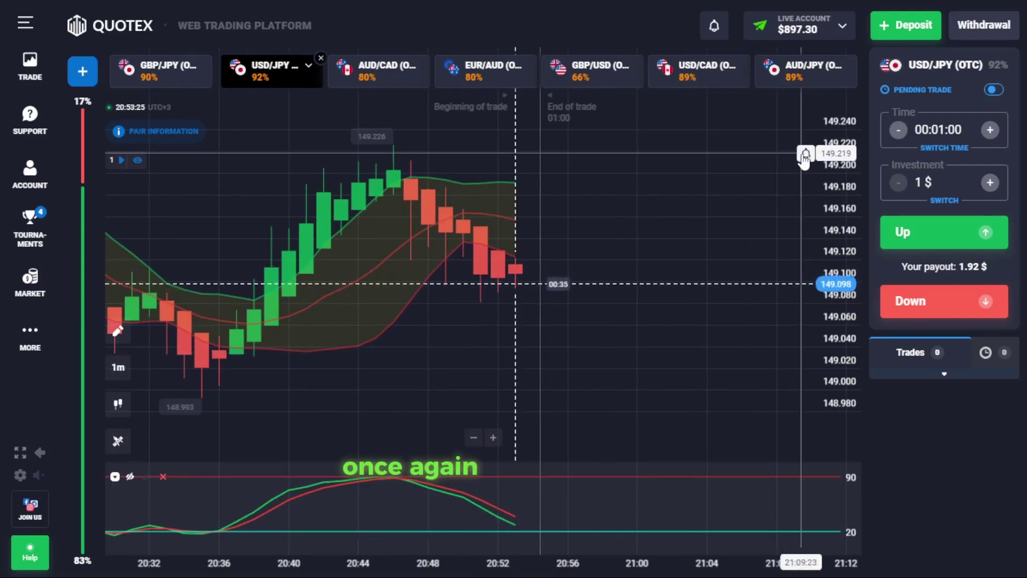
click(923, 182)
text(897)
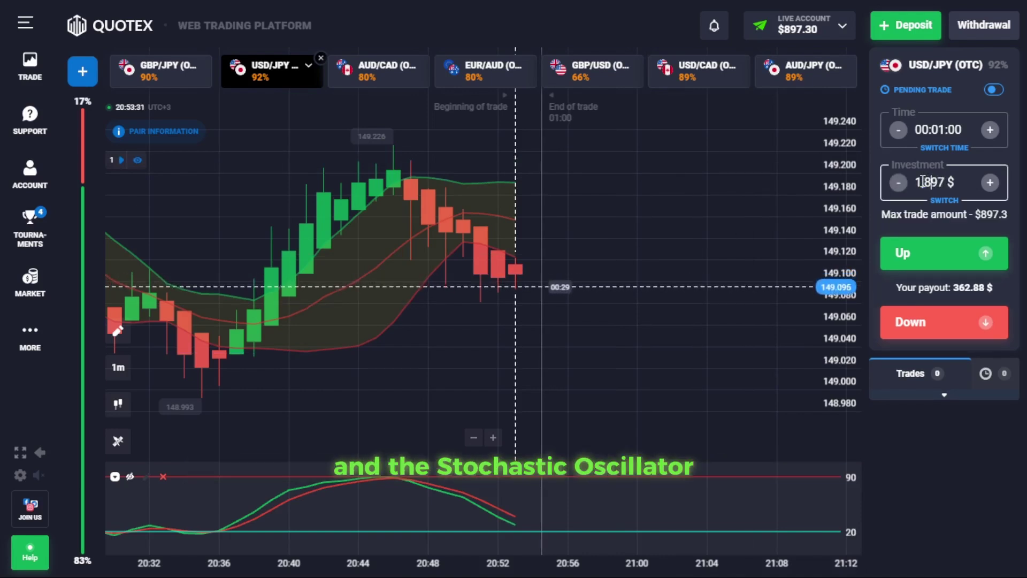
key(BackSpace)
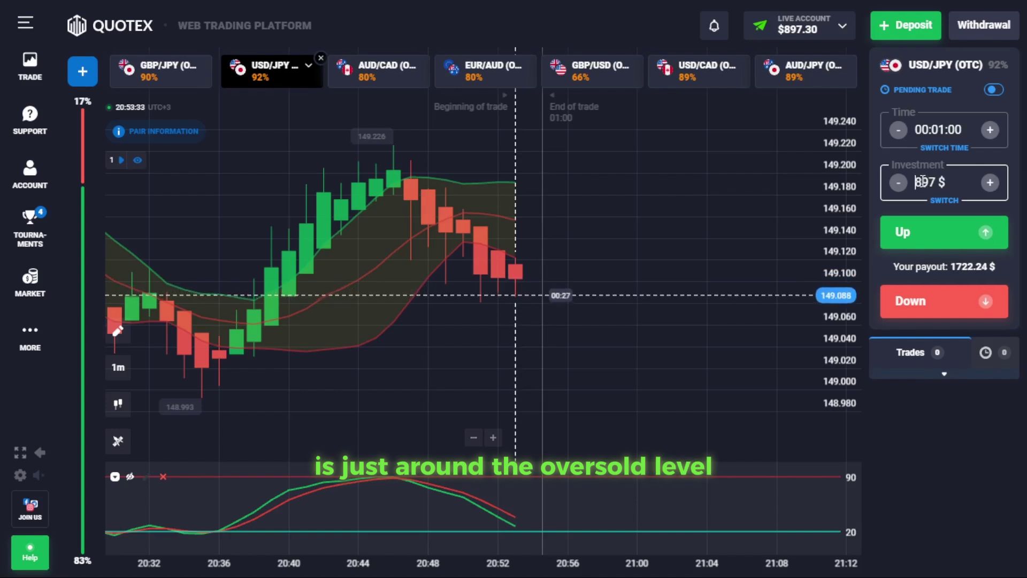
click(925, 314)
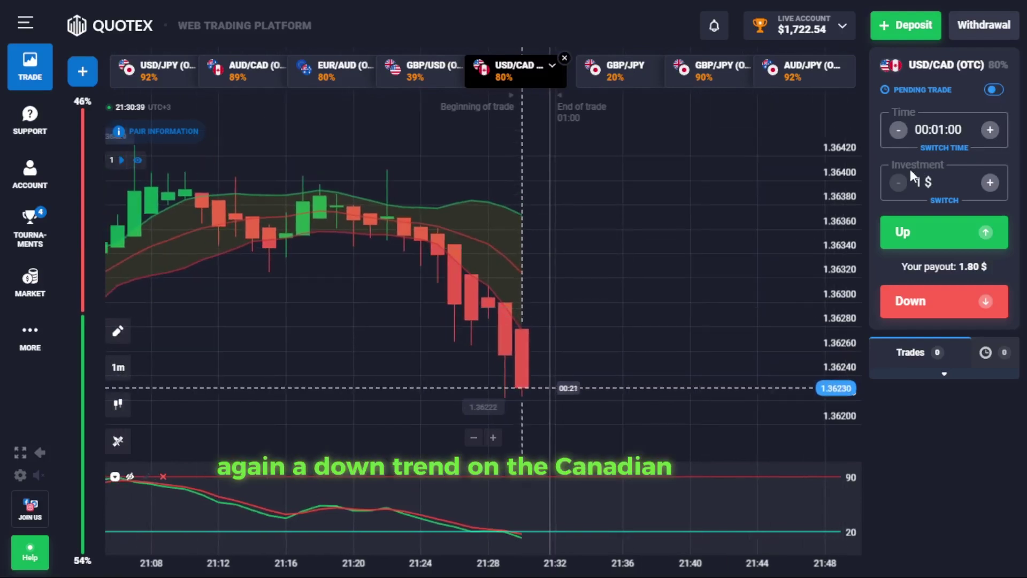
Step: Set the investment to 1722 and open a Down trade on USD/CAD (OTC)
double_click(918, 181)
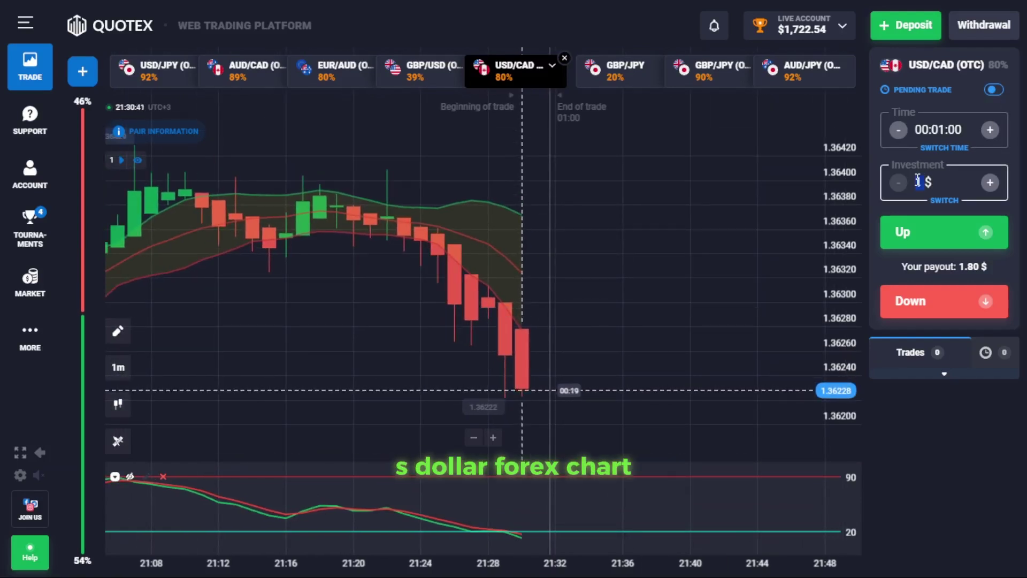
text(1722)
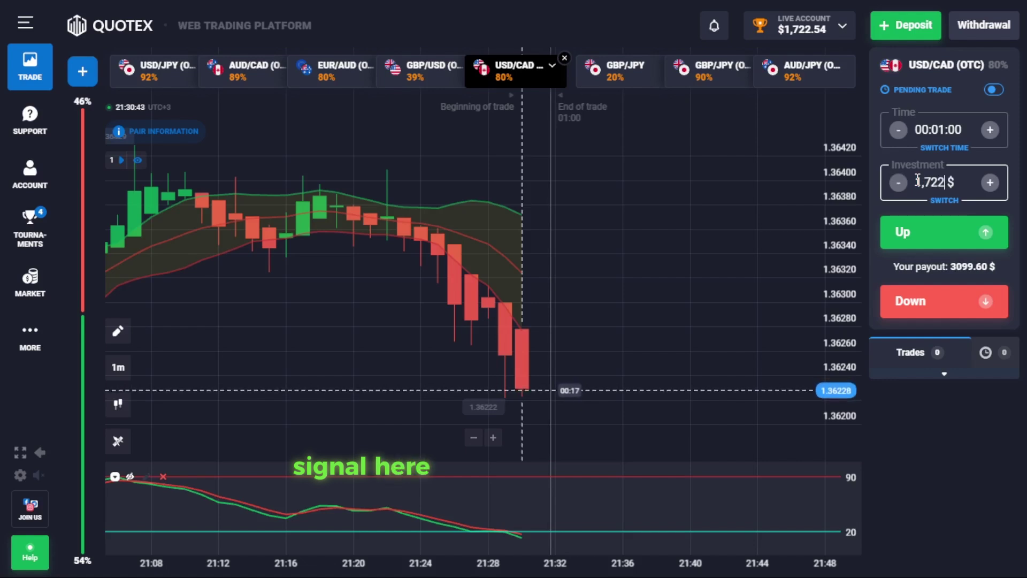
click(902, 281)
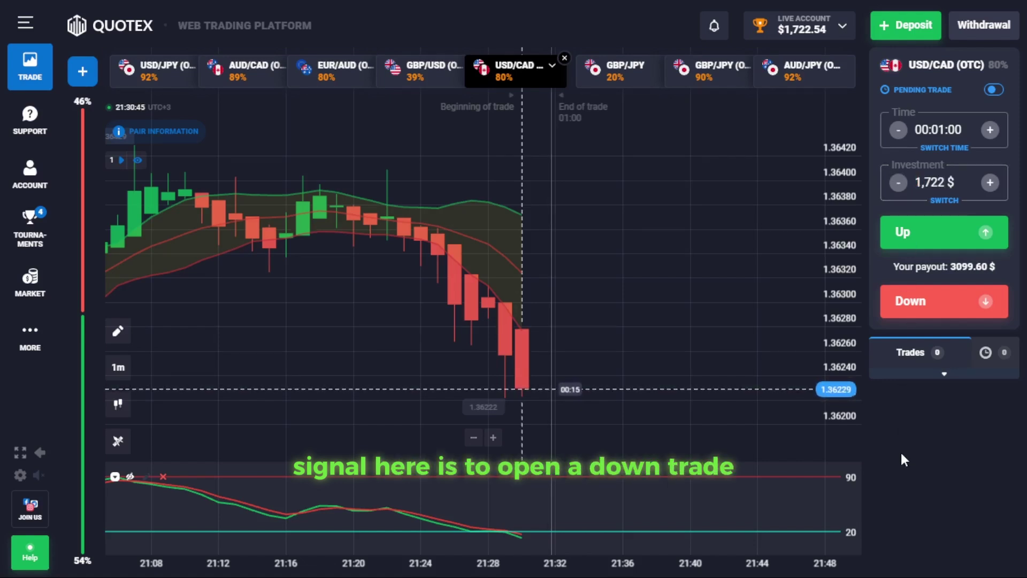
scroll(696, 359, down, 1)
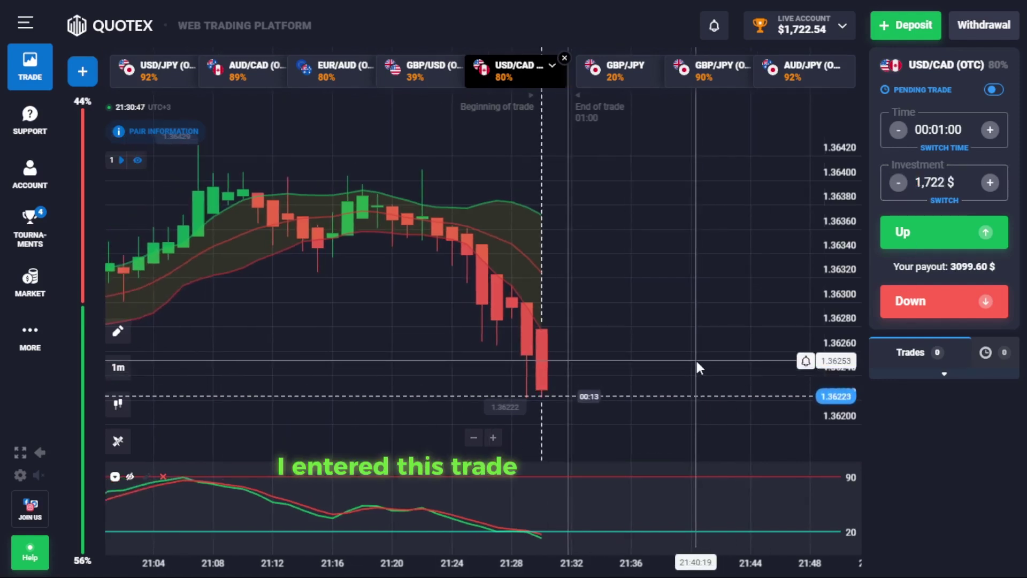
scroll(697, 362, up, 1)
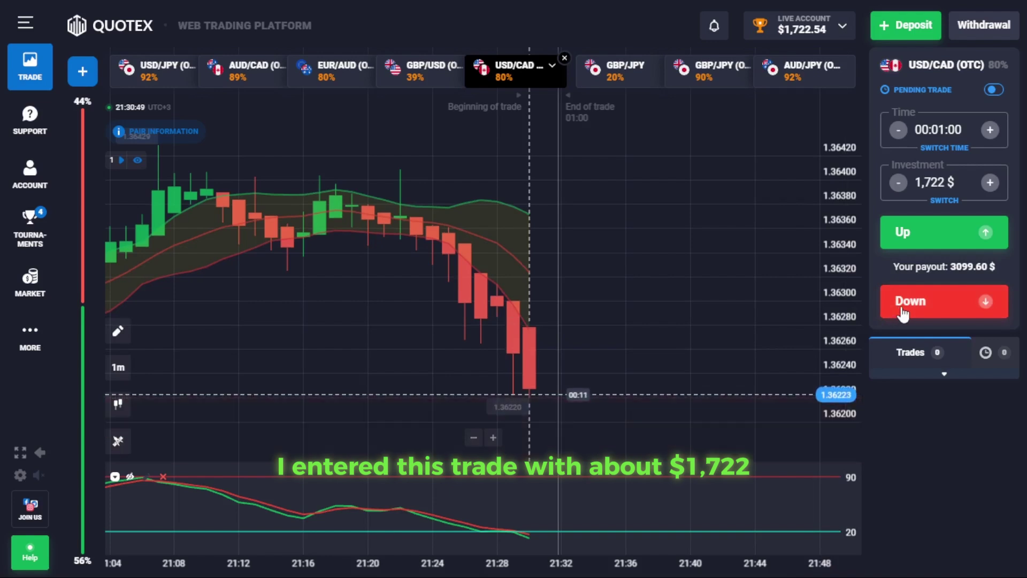
click(903, 311)
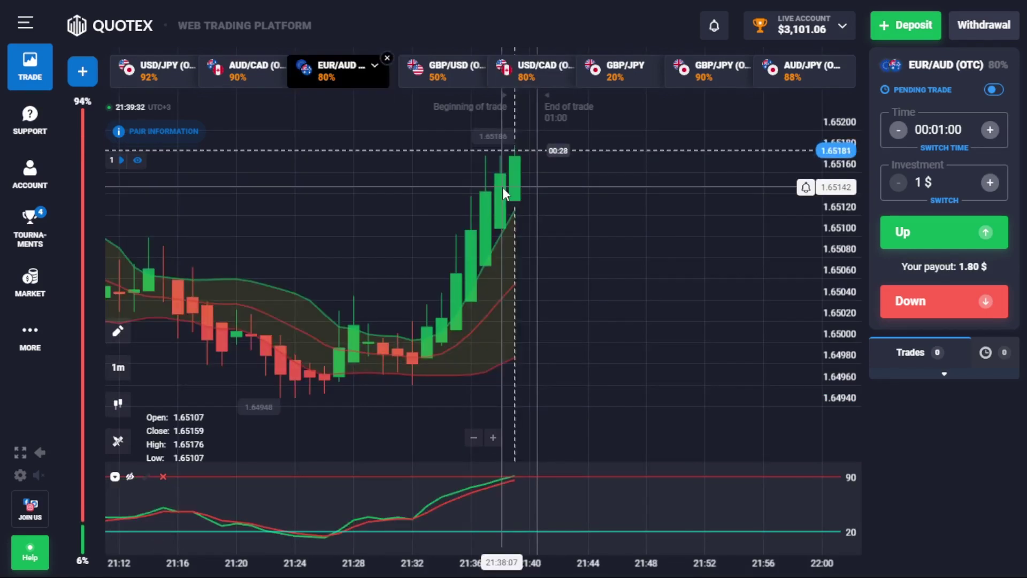
Step: On USD/JPY (OTC), enter a 1,000 $ investment and open an Up trade
click(158, 71)
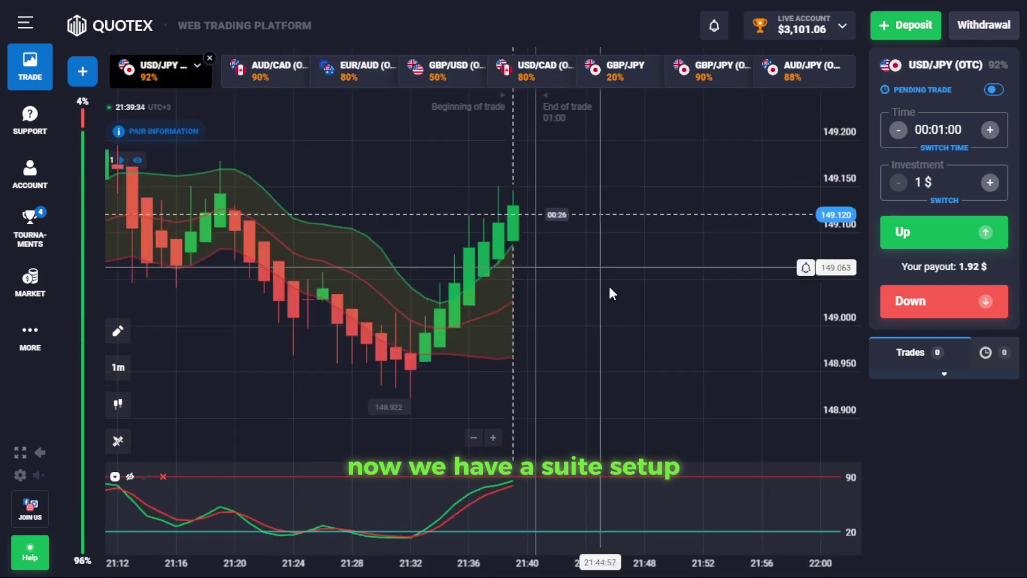
click(919, 184)
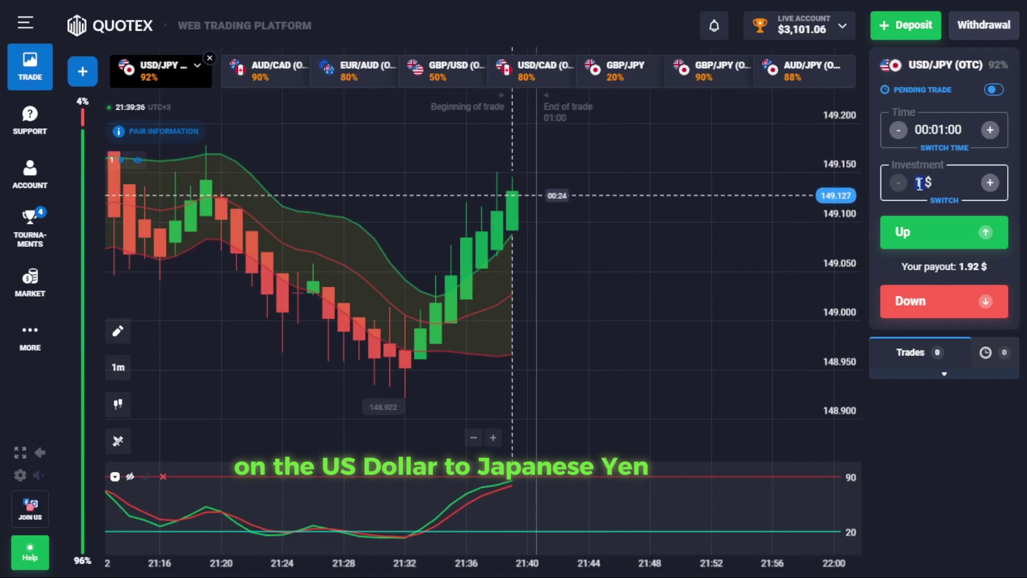
text(000)
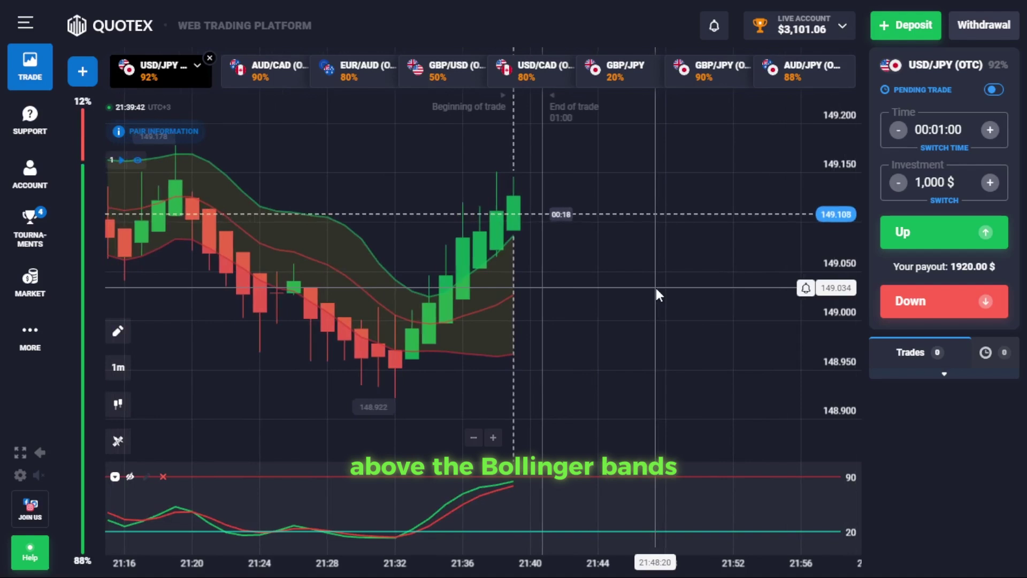
click(908, 234)
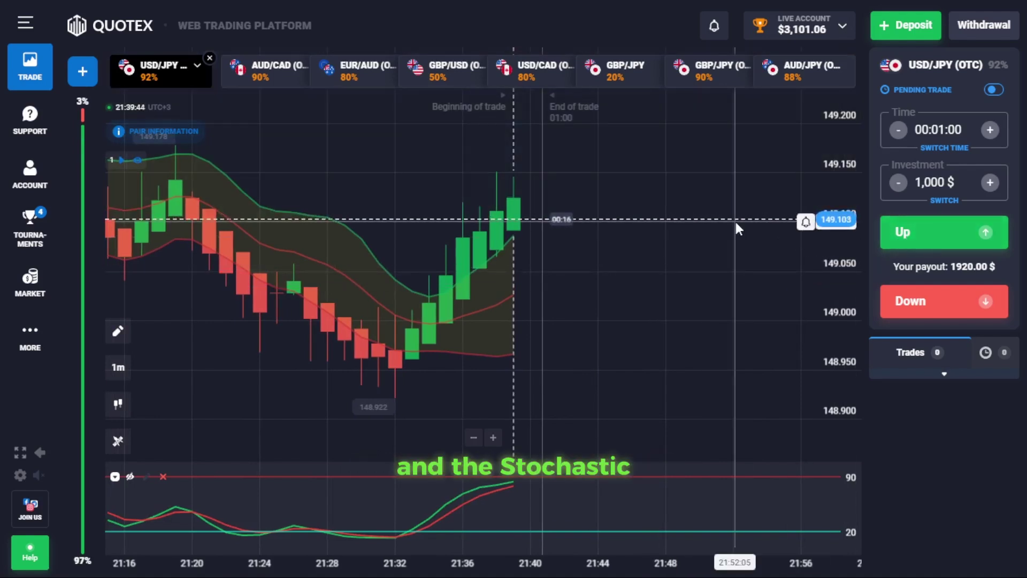